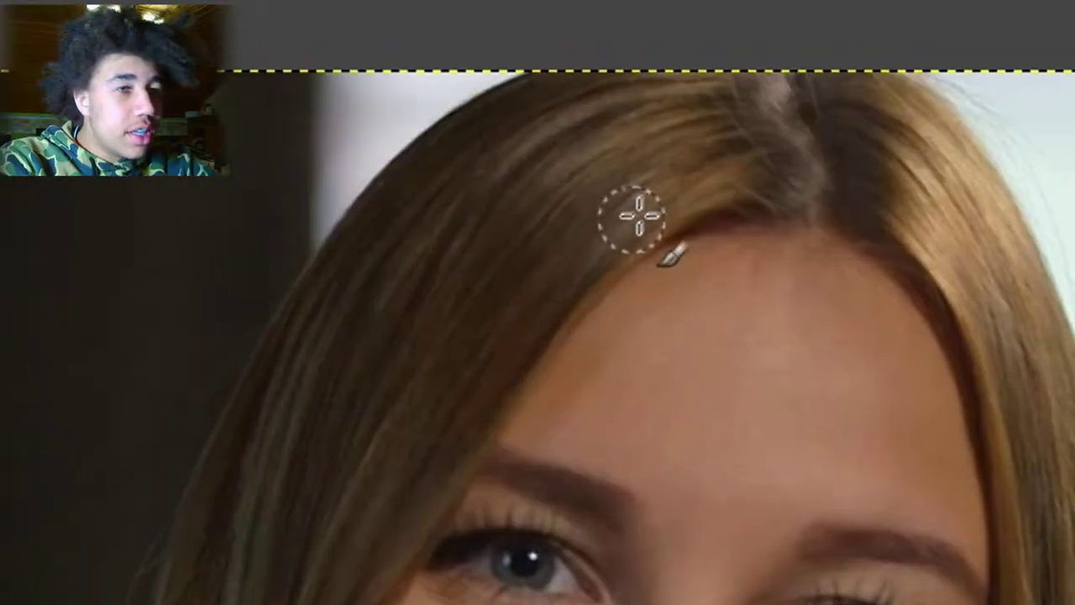
- Paint flat brown over the hair at the hairline, beside the face and the lower strands
drag(638, 217, 292, 429)
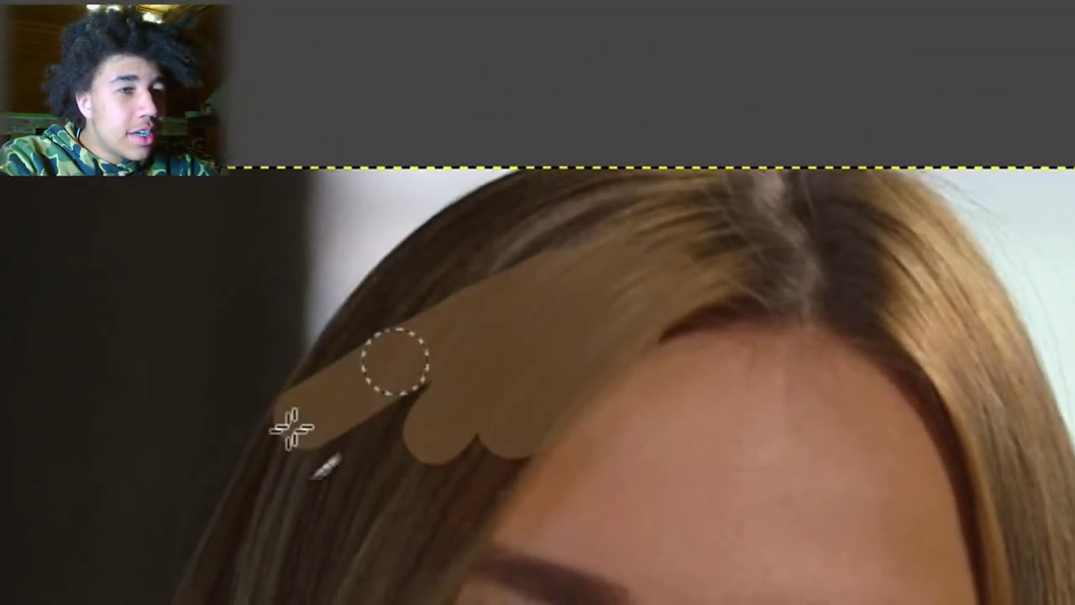
drag(292, 428, 529, 268)
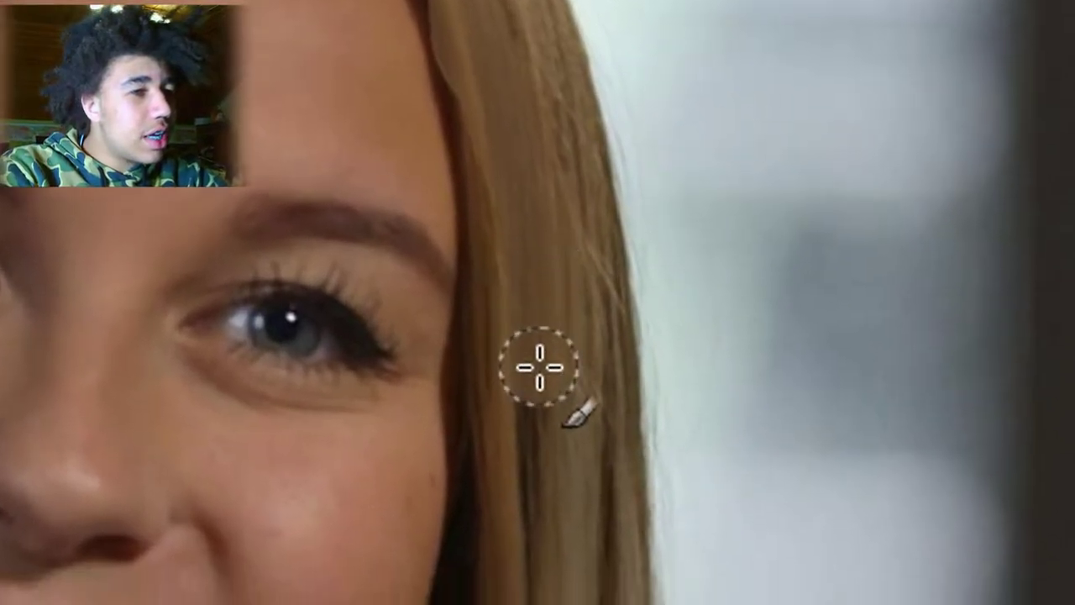
drag(540, 364, 493, 394)
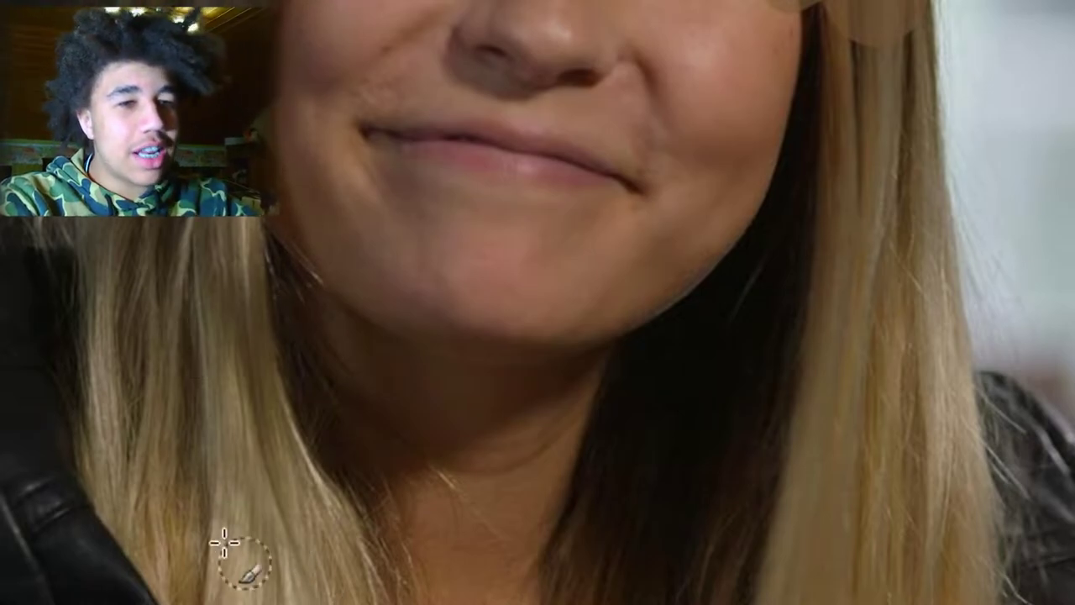
mouse_move(285, 334)
mouse_down()
mouse_move(377, 338)
mouse_move(322, 456)
mouse_move(355, 539)
mouse_move(432, 571)
mouse_move(576, 252)
mouse_move(554, 32)
mouse_move(400, 512)
mouse_move(496, 252)
mouse_move(431, 328)
mouse_move(456, 31)
mouse_up()
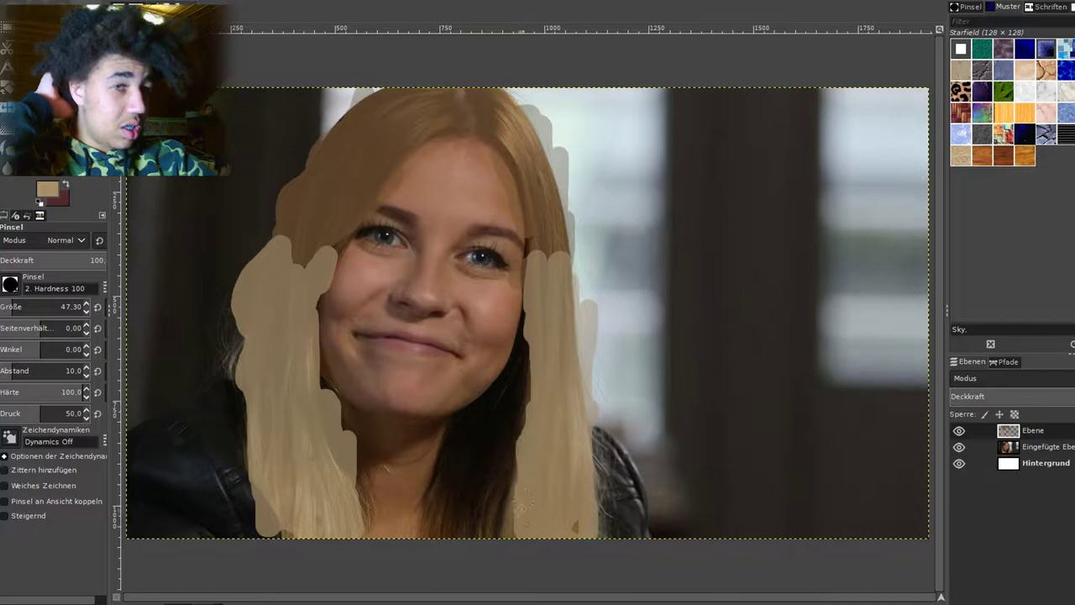
- Extend beige paint down the lower right hair strand
drag(523, 503, 502, 519)
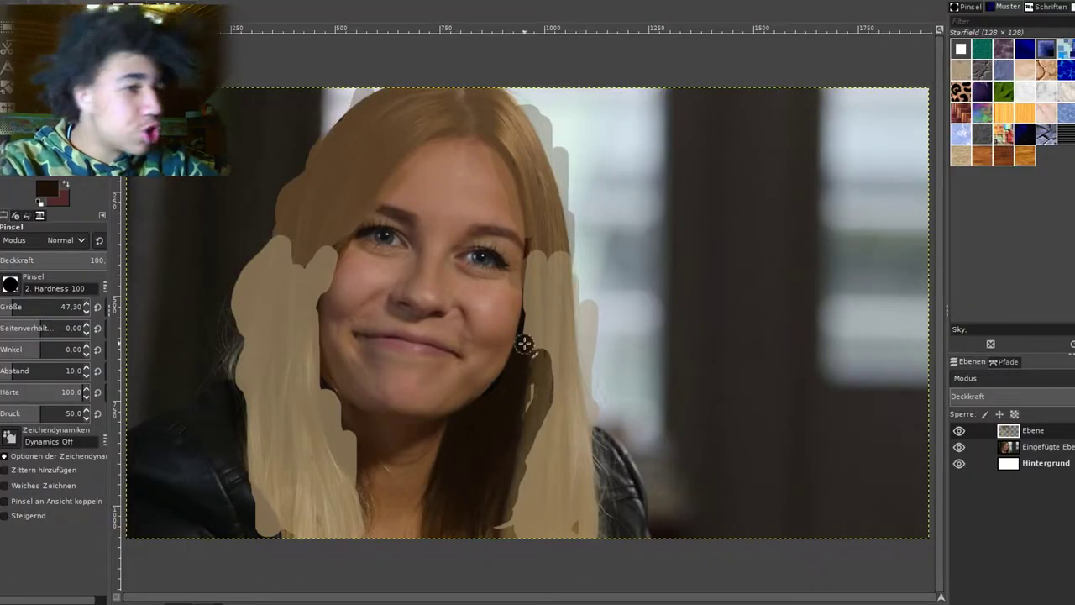
drag(524, 343, 499, 521)
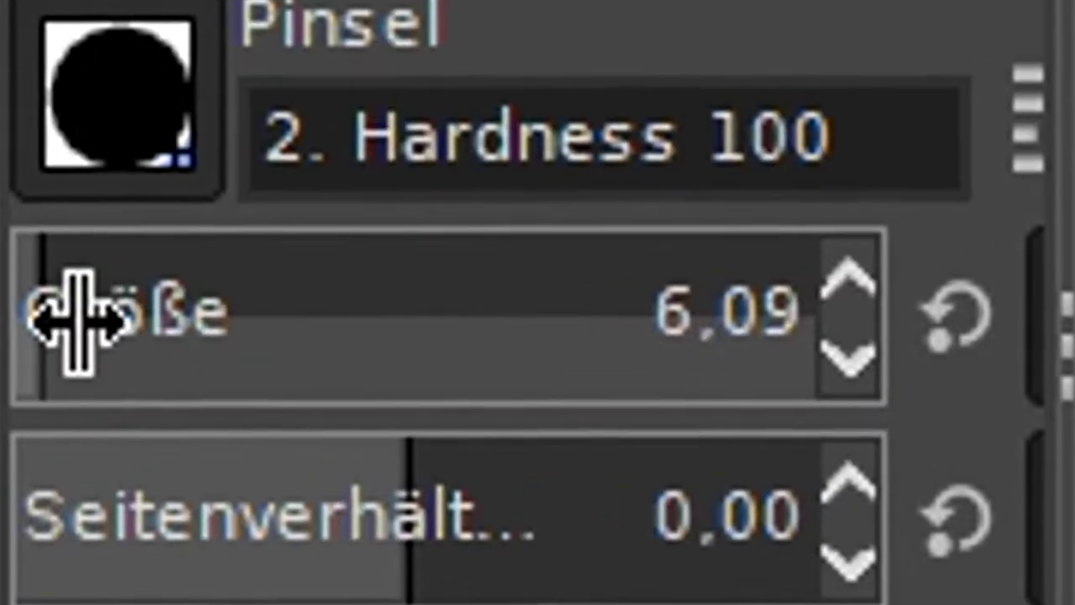
- Adjust the brush size and draw a dark outline along the lips
click(23, 306)
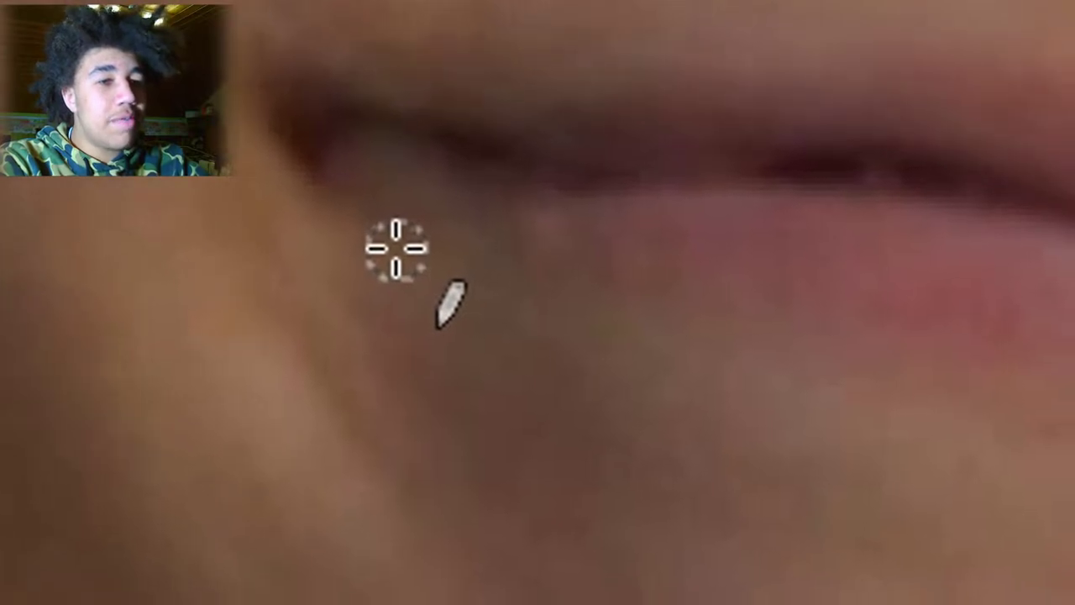
mouse_move(396, 248)
mouse_down()
mouse_move(524, 309)
mouse_move(509, 259)
mouse_move(566, 249)
mouse_move(485, 311)
mouse_move(510, 291)
mouse_up()
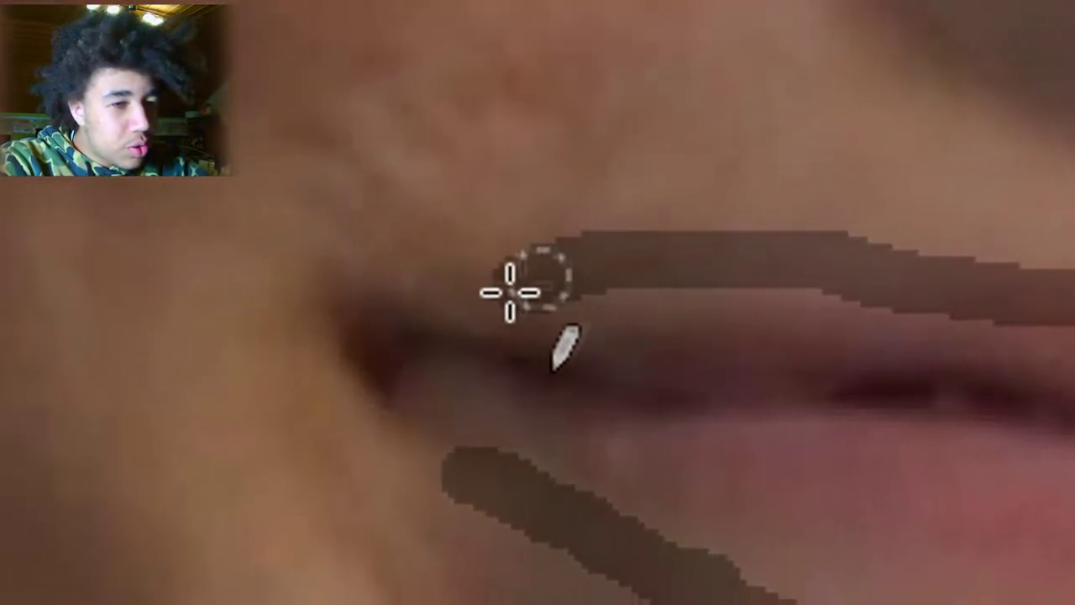
- Close the left end of the lip outline, then zoom out and back in on the face
drag(343, 204, 436, 211)
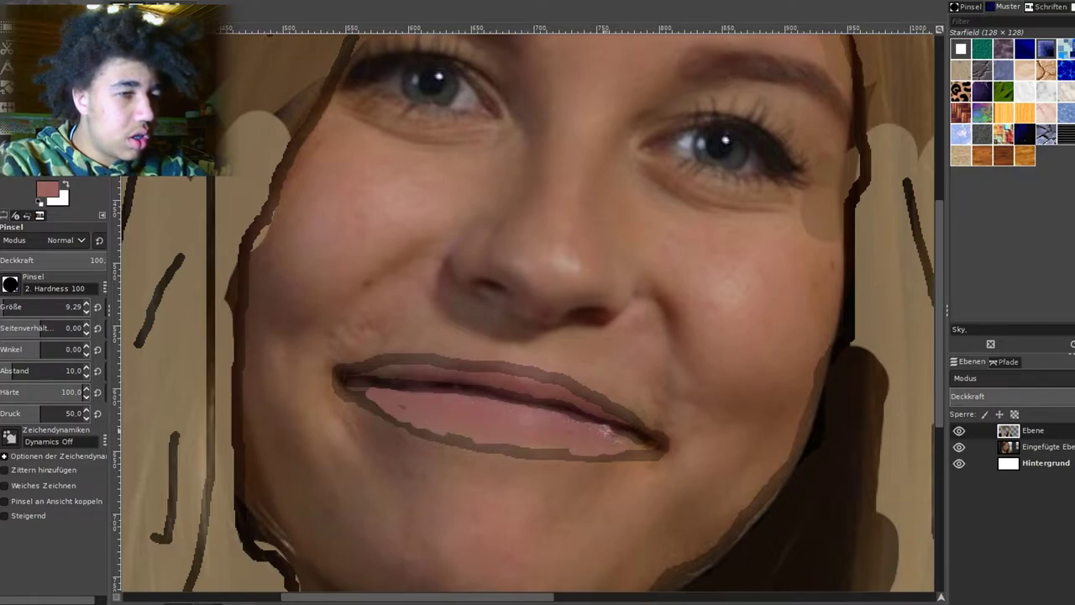
key(shift+ctrl+j)
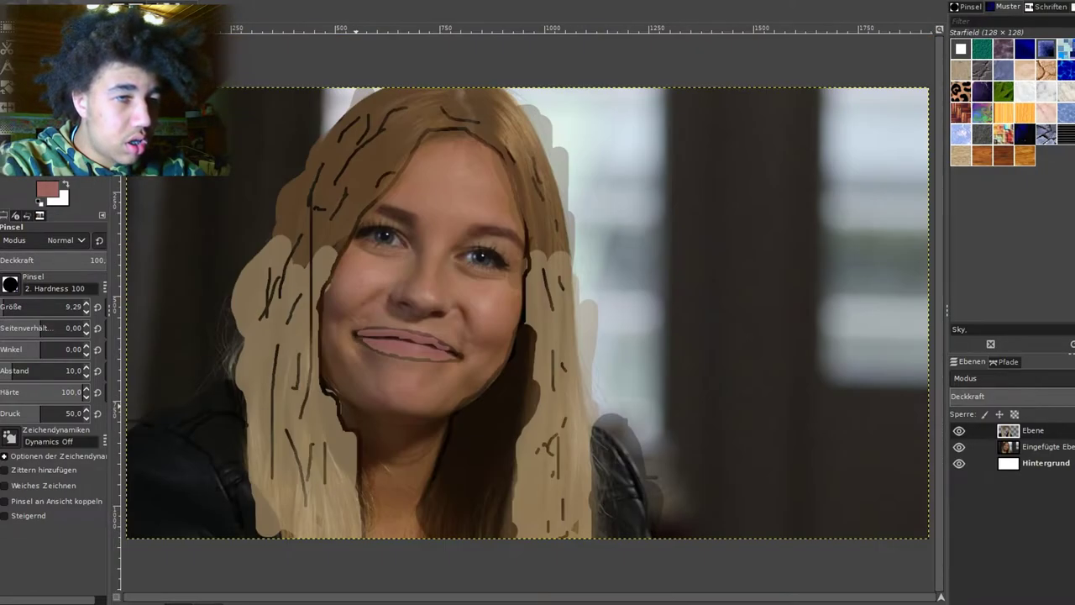
key(plus)
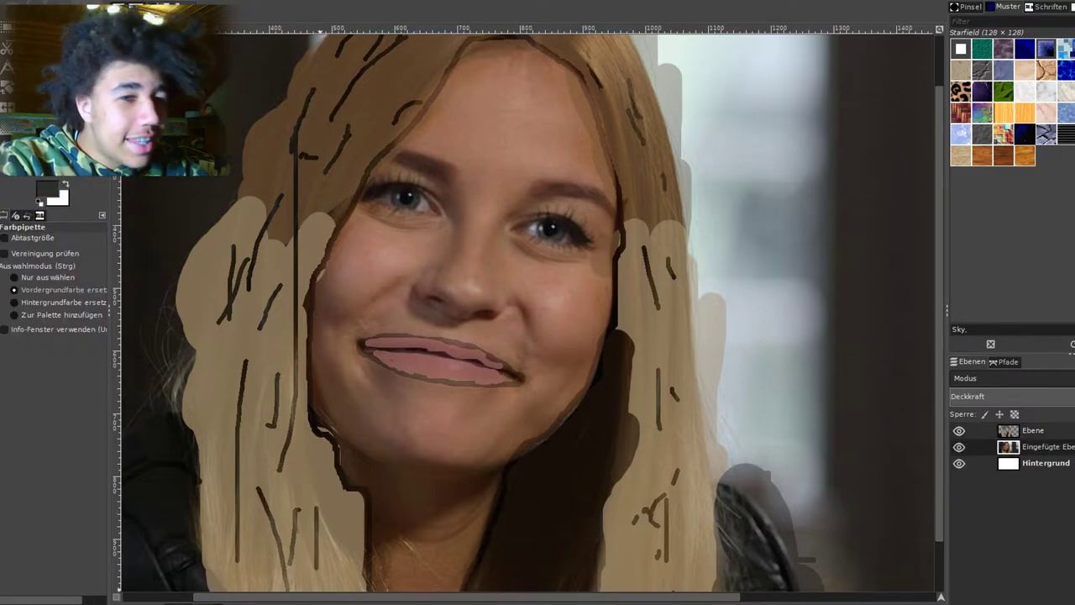
- Zoom in so the face fills the view for working on the eyes
key(plus)
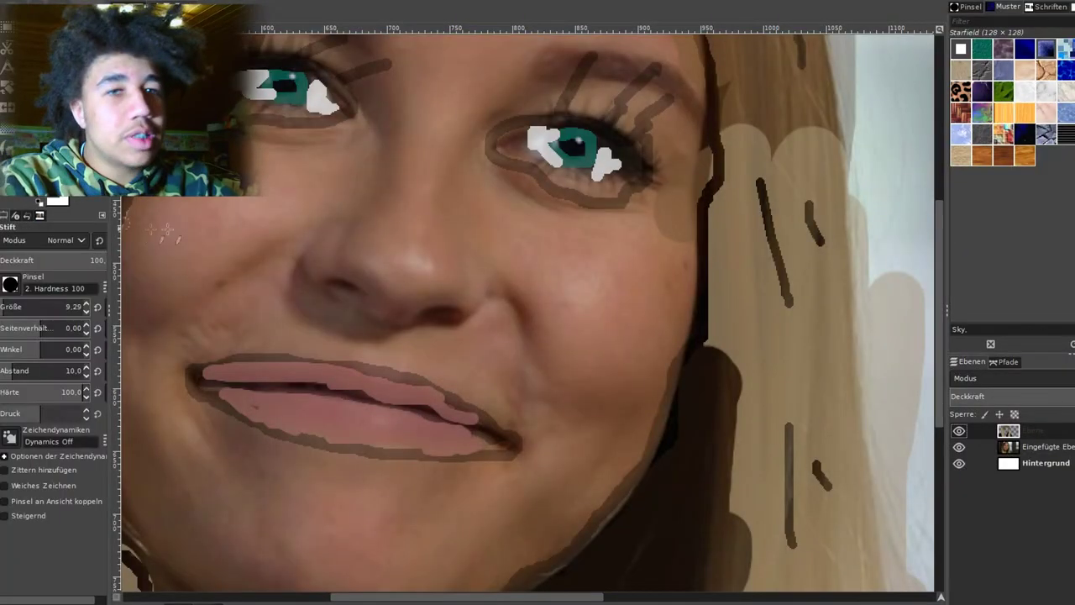
- Draw a brown line down the nose bridge and darken both nostrils dark brown
drag(390, 156, 308, 256)
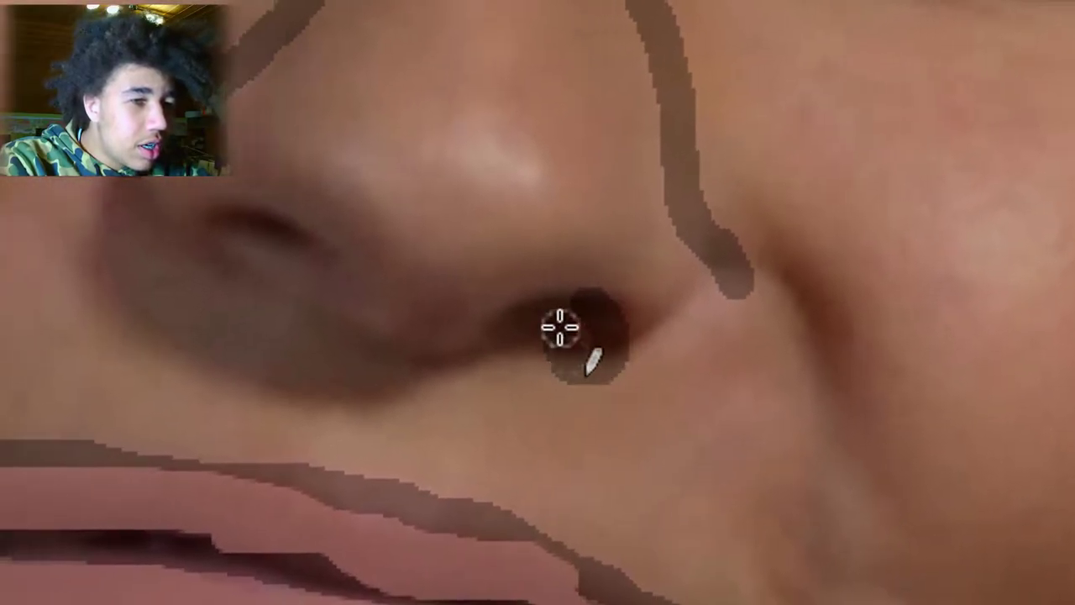
drag(579, 420, 609, 432)
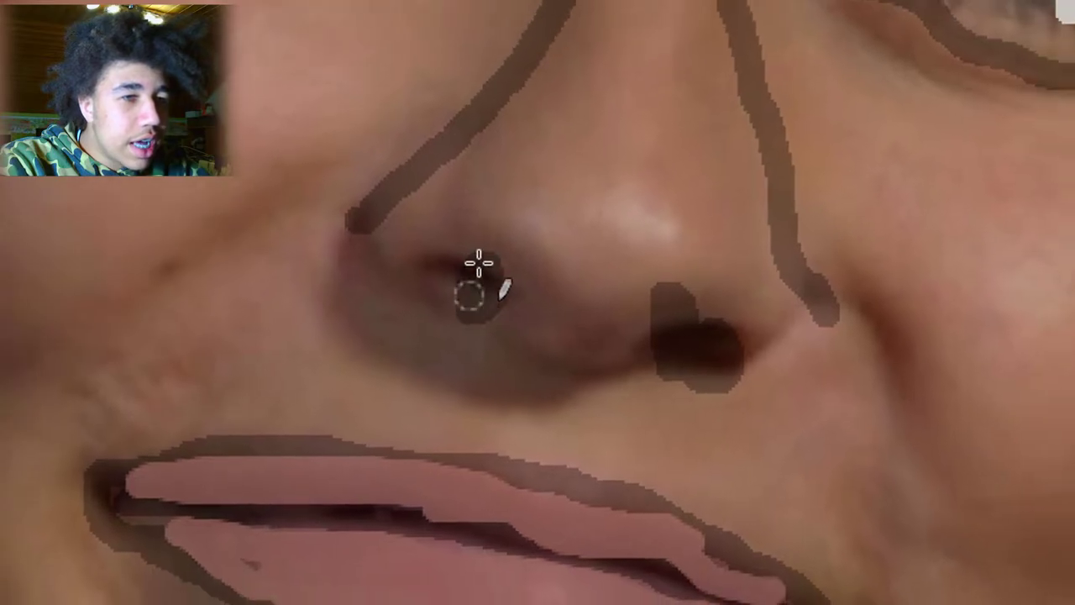
drag(524, 340, 545, 353)
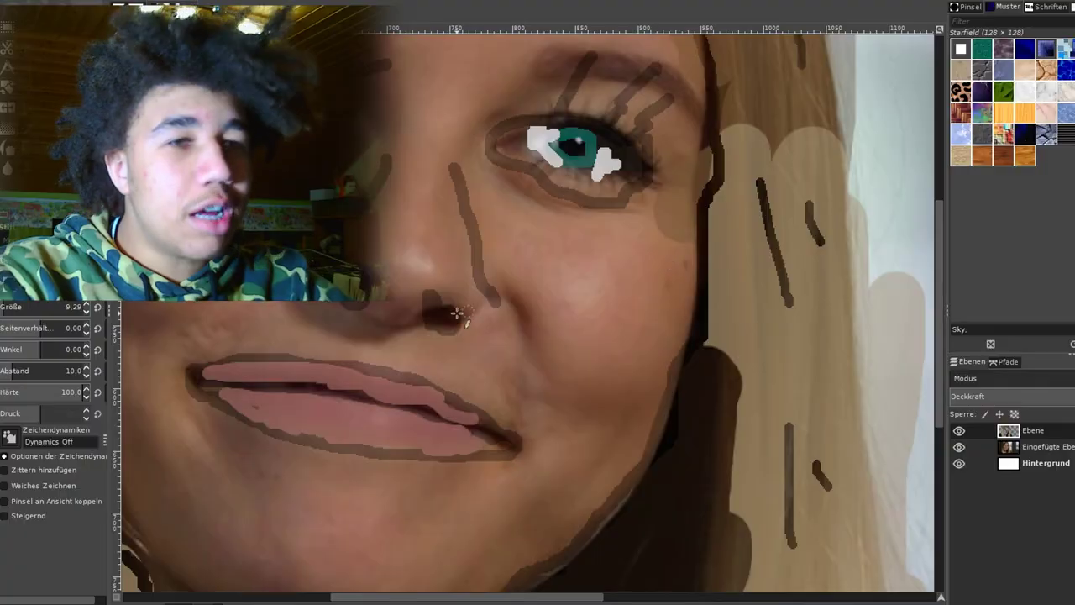